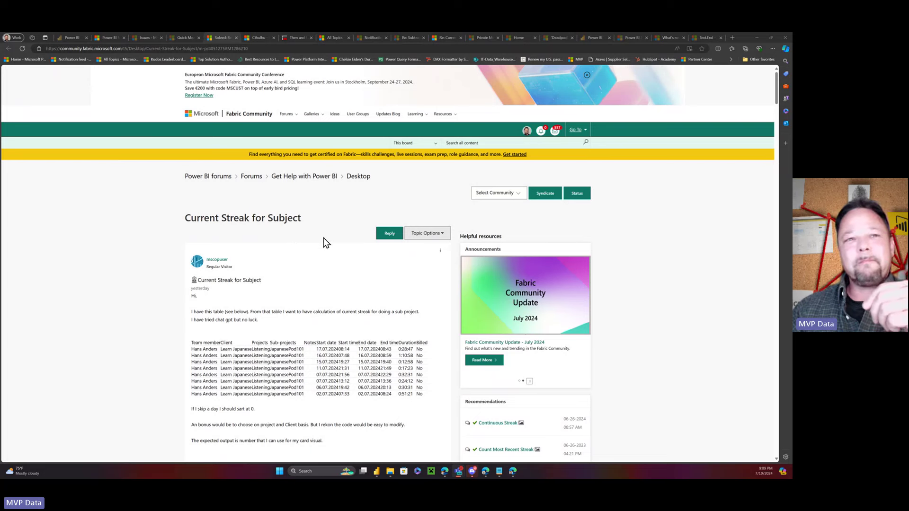
# Read the "Current Streak for Subject" forum question, including its sample table and the expected output.
pyautogui.scroll(-1, 323, 245)
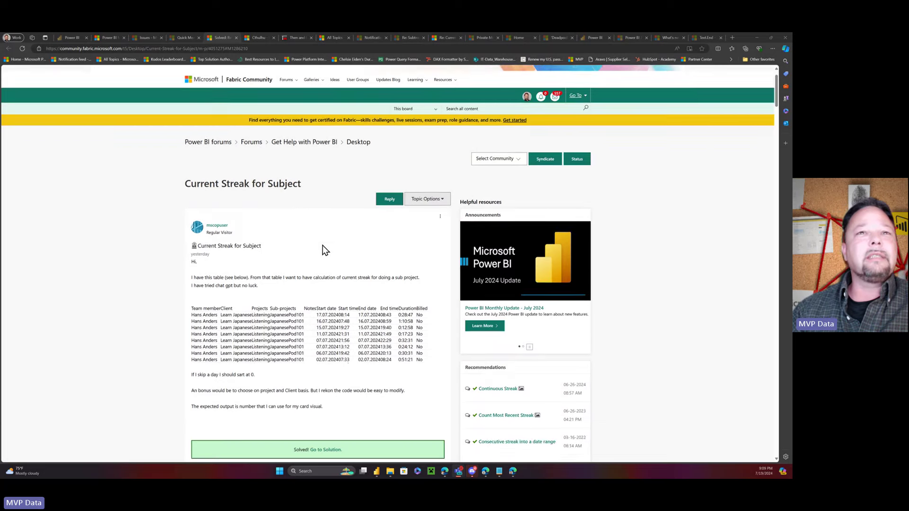
pyautogui.scroll(-3, 322, 245)
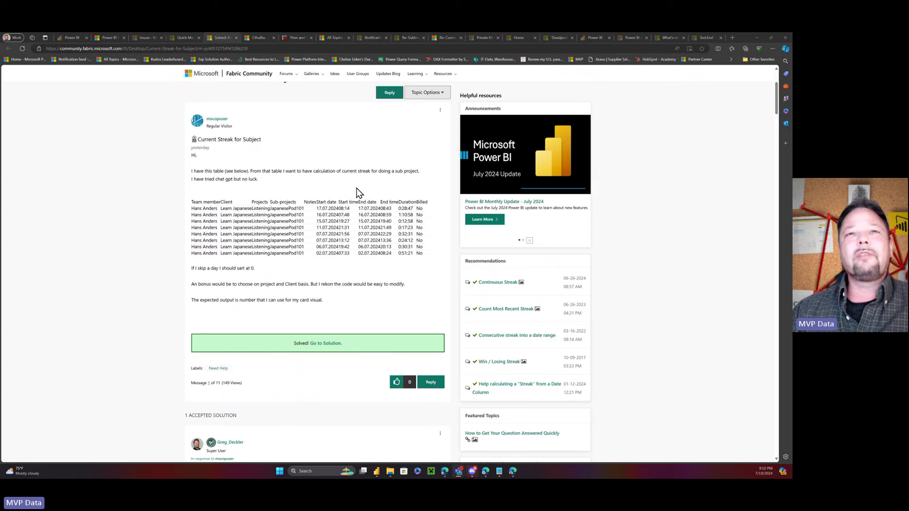
# Open the Cthulhu post in the Quick Measures Gallery and examine its sample table and DAX code.
pyautogui.click(260, 38)
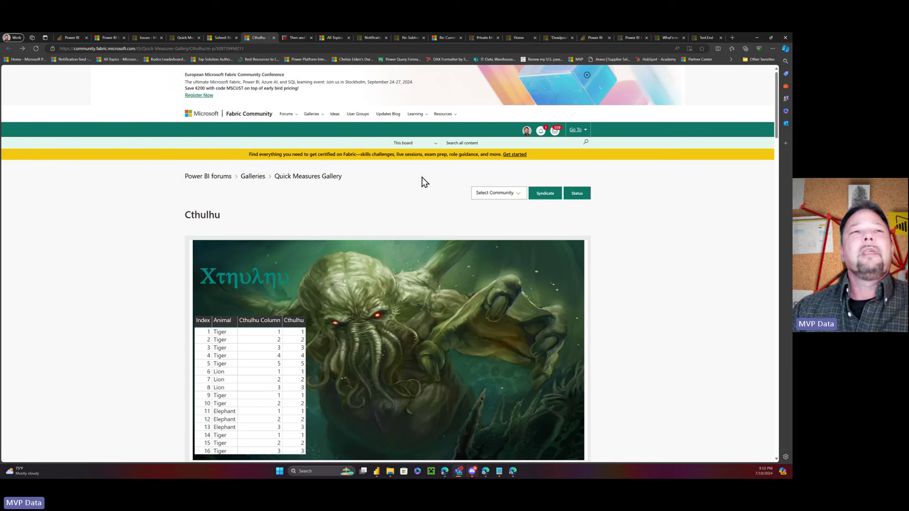
pyautogui.scroll(-1, 413, 172)
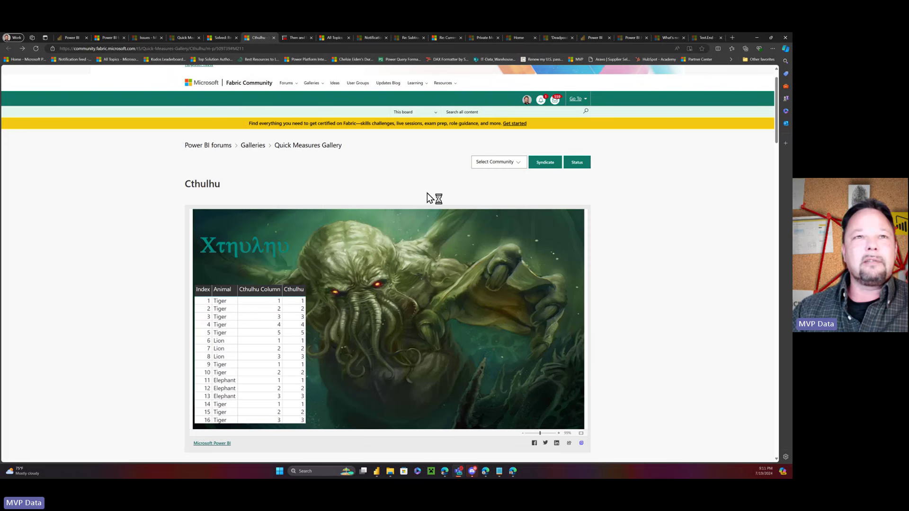
pyautogui.scroll(-3, 427, 193)
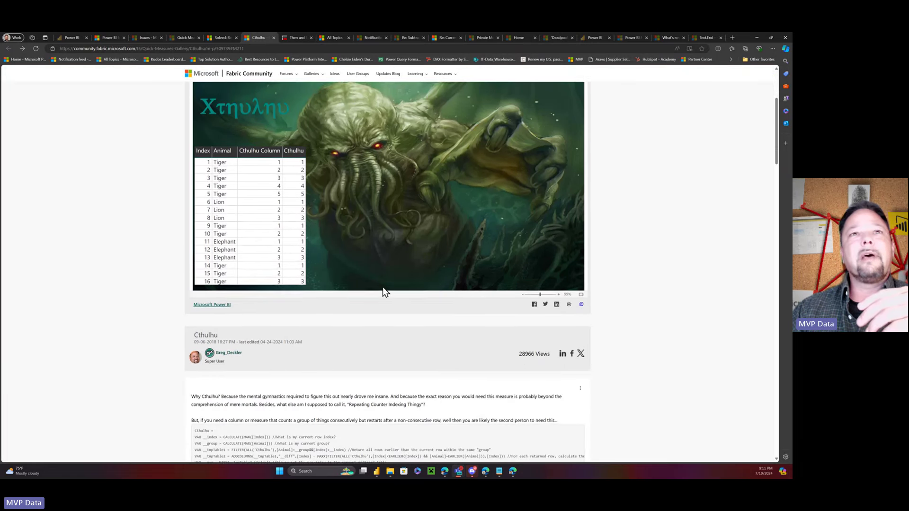
pyautogui.scroll(1, 383, 289)
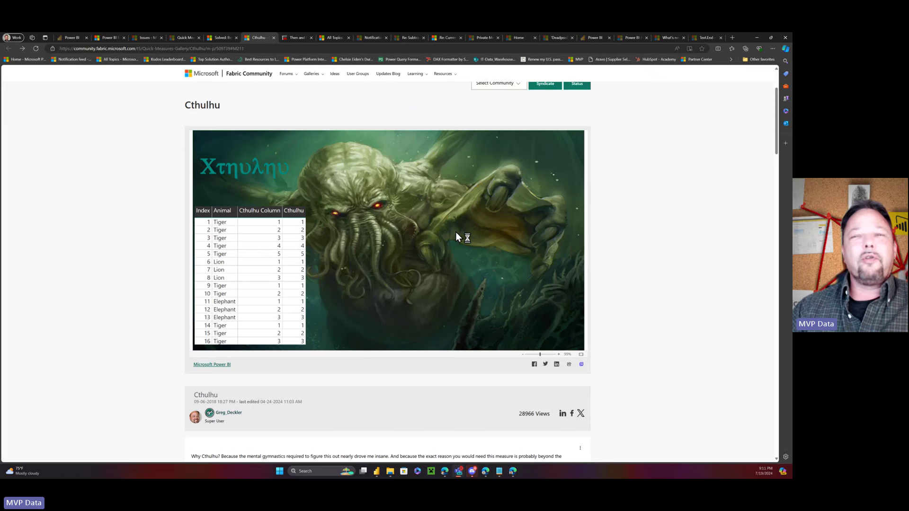
pyautogui.scroll(-2, 622, 215)
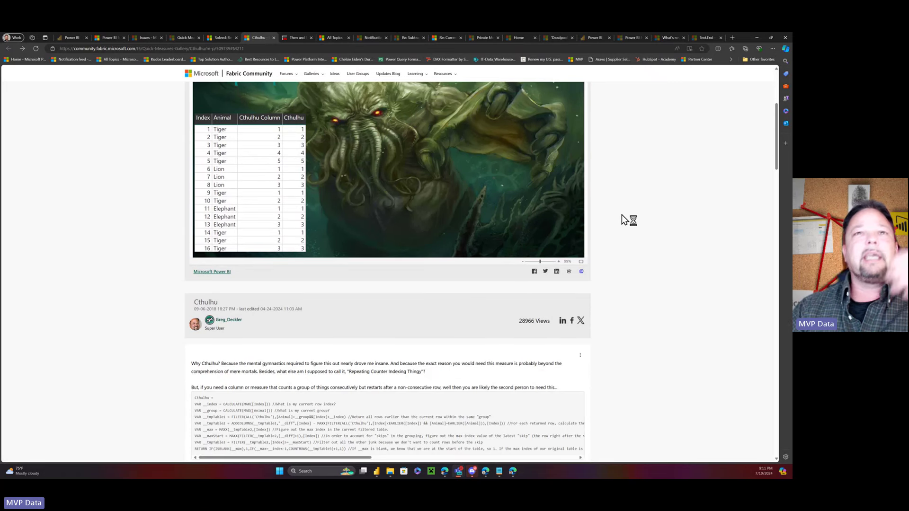
pyautogui.scroll(-3, 621, 215)
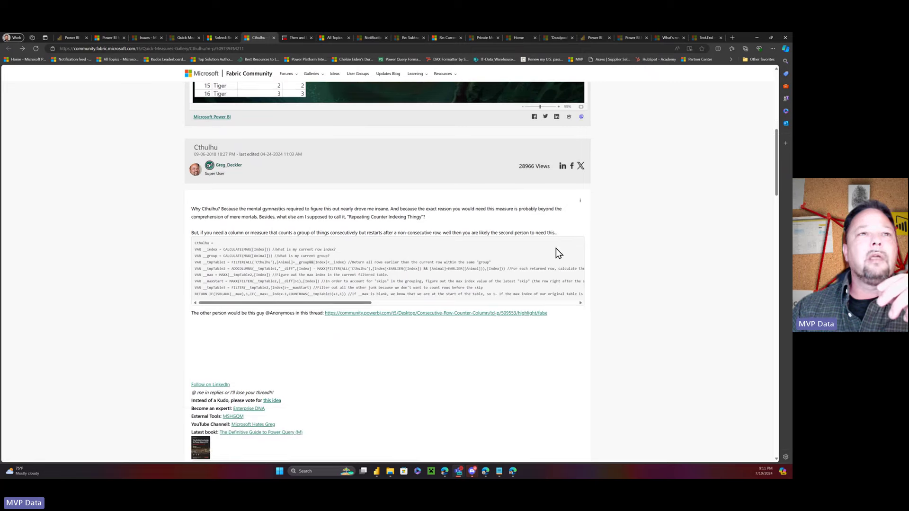
pyautogui.scroll(5, 396, 217)
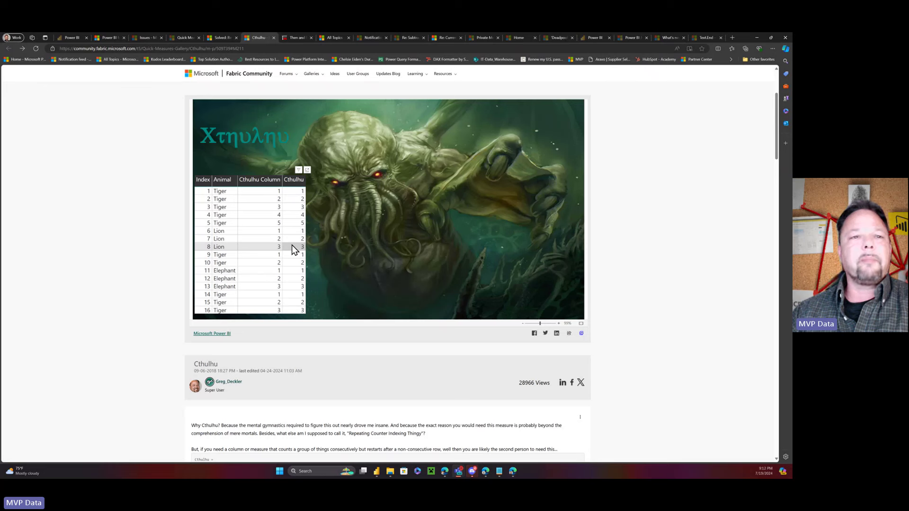
pyautogui.scroll(-3, 292, 245)
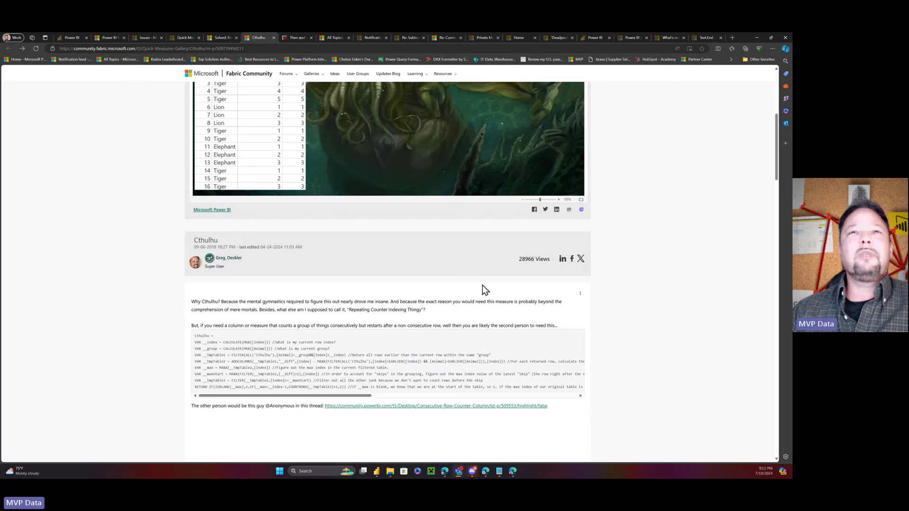
pyautogui.scroll(5, 481, 285)
pyautogui.scroll(-2, 481, 285)
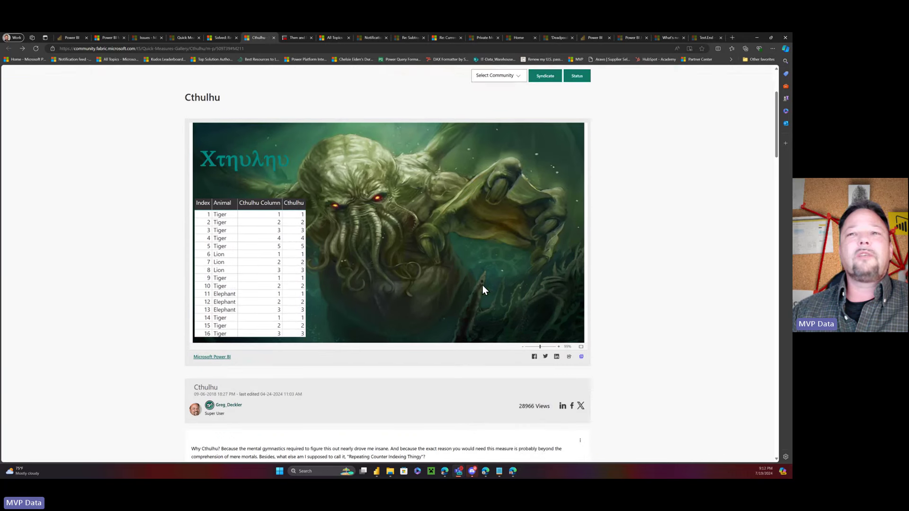
pyautogui.scroll(-1, 482, 291)
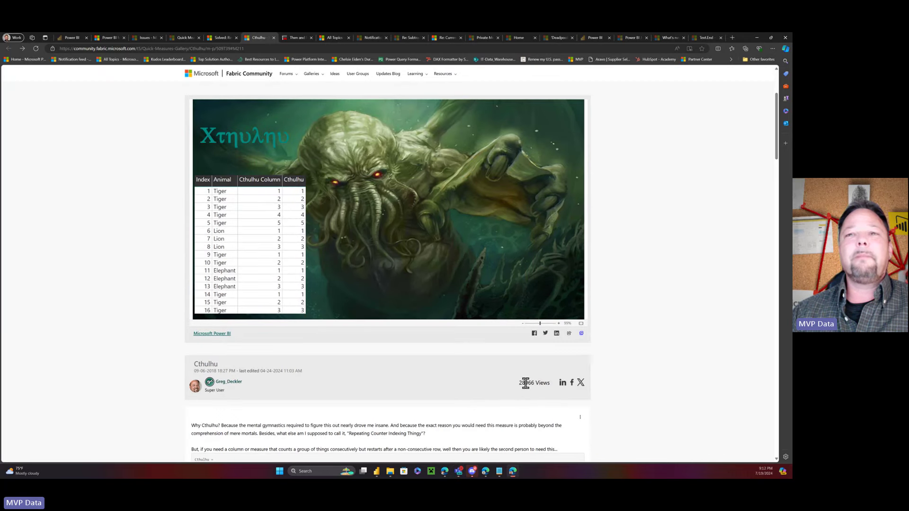
# Highlight the Cthulhu post's view count and look over the measure's explanation and code again.
pyautogui.doubleClick(520, 383)
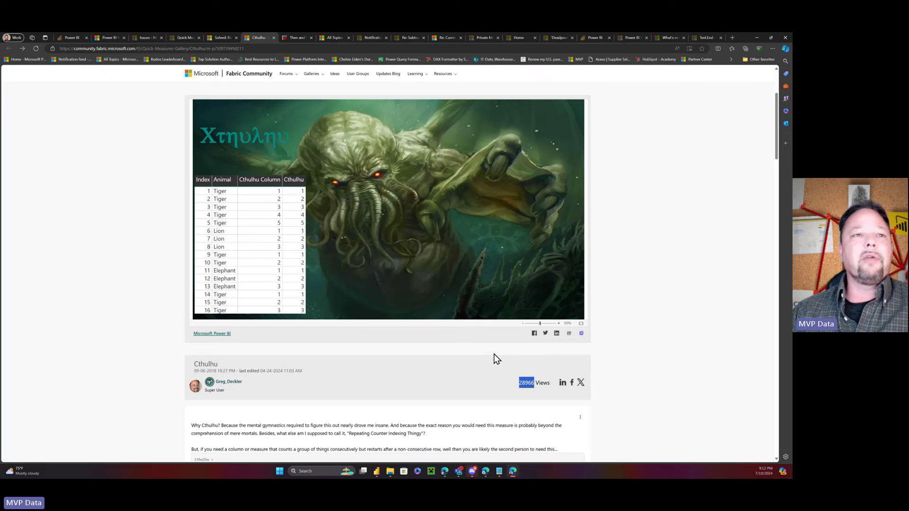
pyautogui.scroll(-1, 489, 356)
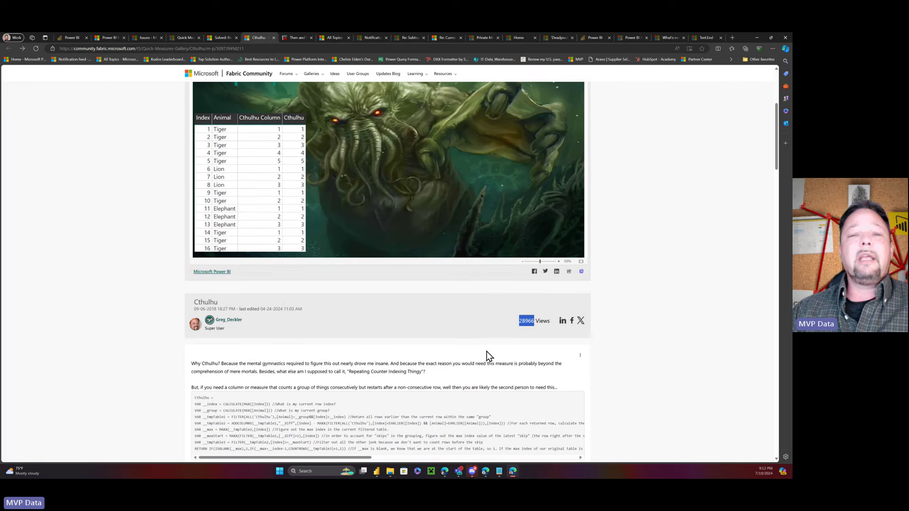
pyautogui.scroll(-3, 489, 355)
pyautogui.scroll(2, 489, 356)
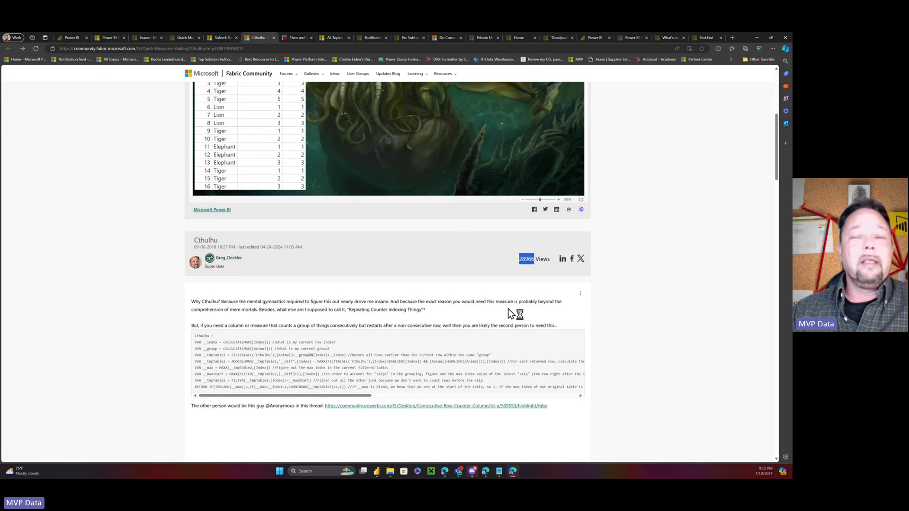
pyautogui.scroll(4, 422, 249)
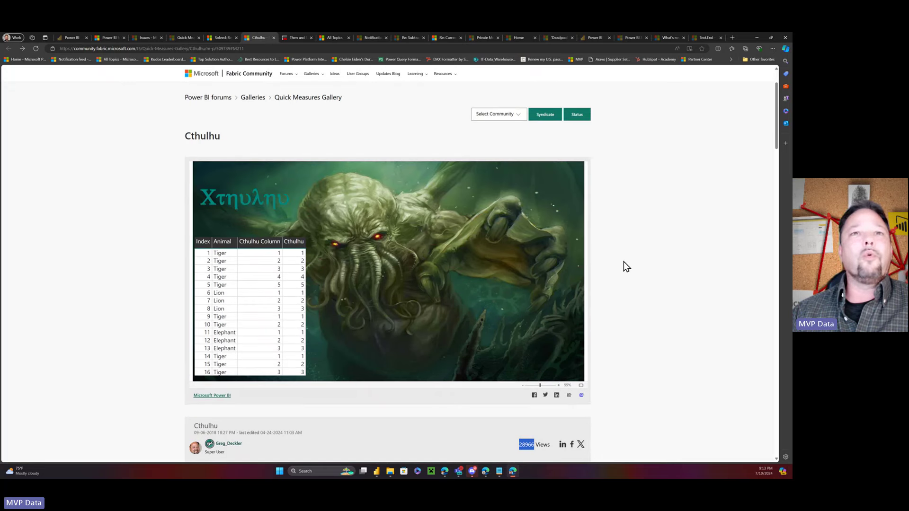
pyautogui.scroll(-1, 623, 262)
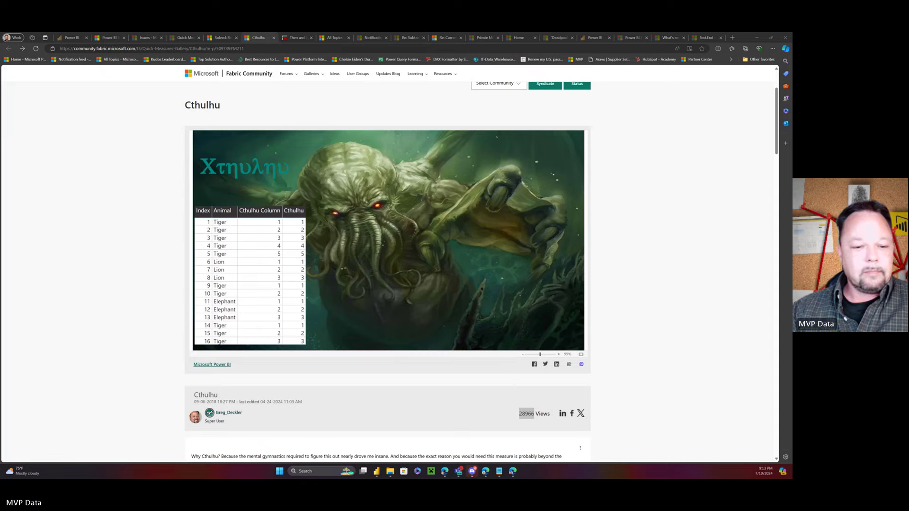
# Switch to the LongestStreak file in Power BI Desktop and show the source rows of Table in table view.
pyautogui.hotkey('alt', 'Tab')
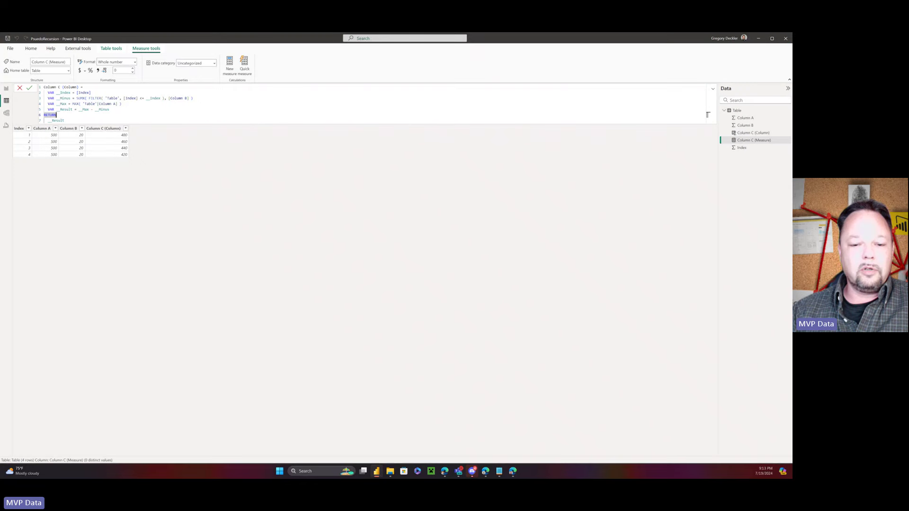
pyautogui.hotkey('alt', 'Tab')
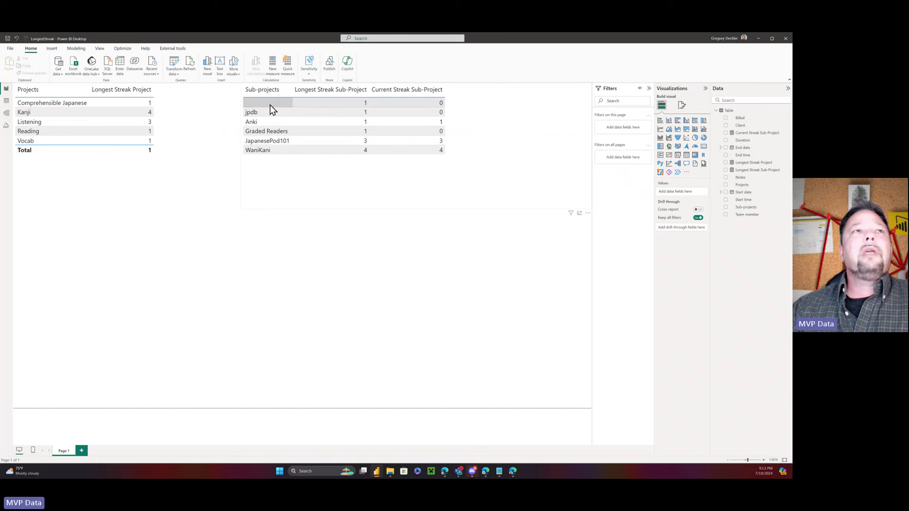
pyautogui.click(6, 101)
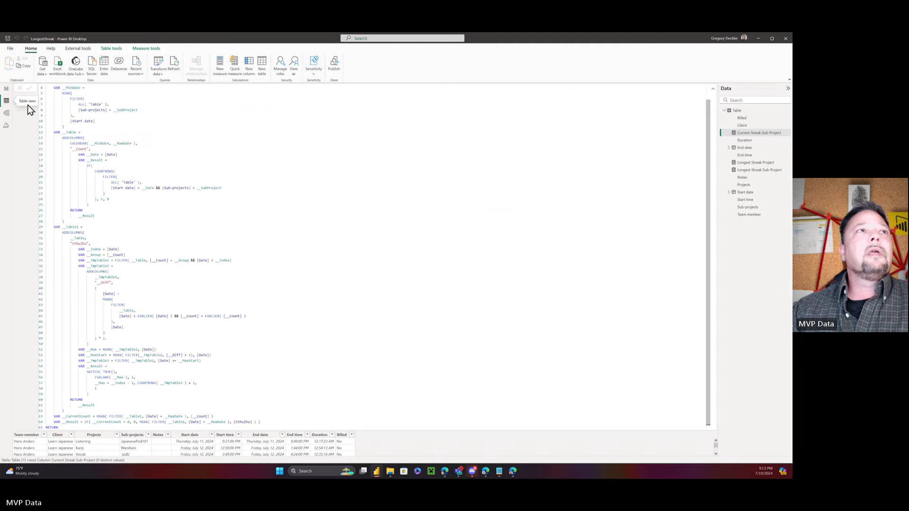
pyautogui.click(740, 111)
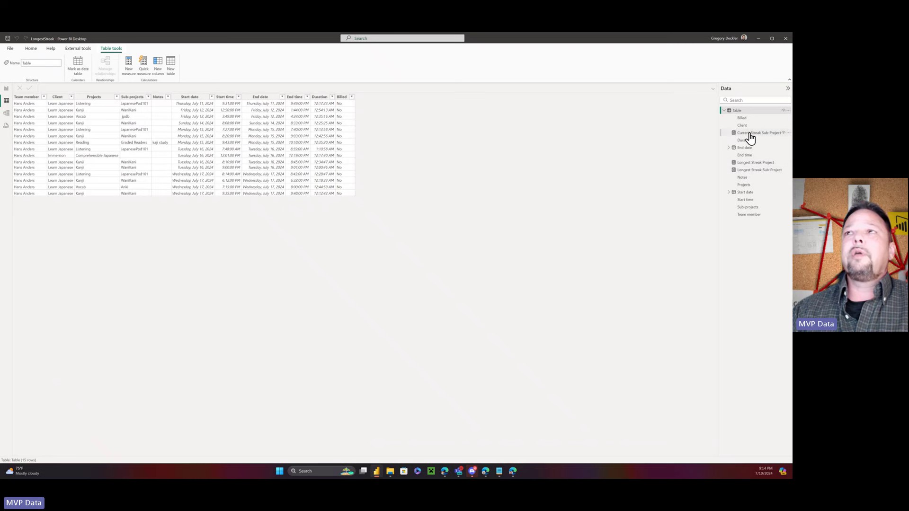
# Display the Longest Streak Sub-Project measure and examine its DAX formula through the final RETURN.
pyautogui.click(746, 172)
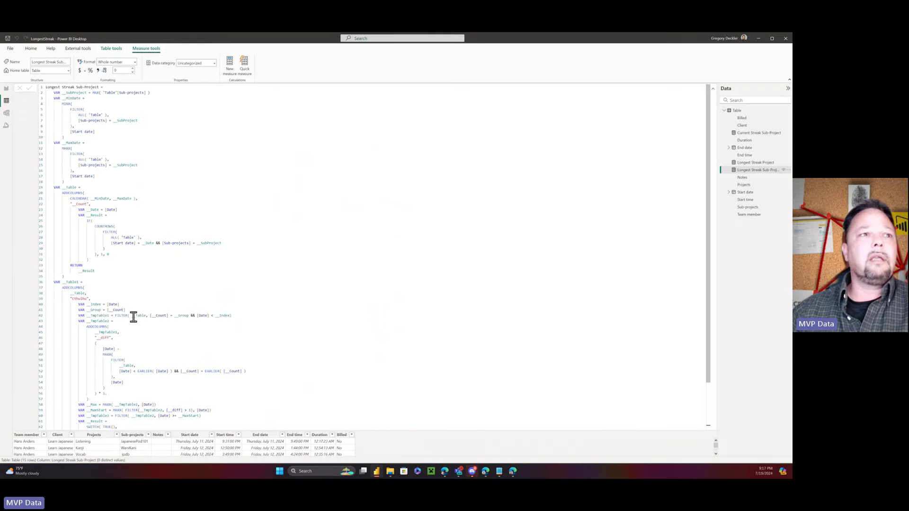
pyautogui.scroll(-3, 134, 316)
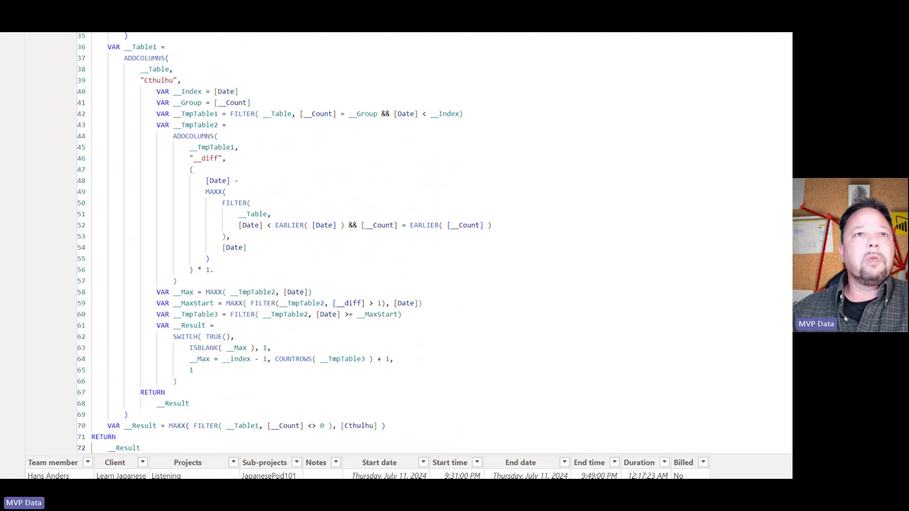
# In report view, expand the Longest Streak Project formula, highlight its MAX( 'Table'[Projects] ) expression and [Projects] = __Project filters, and collapse it.
pyautogui.click(12, 96)
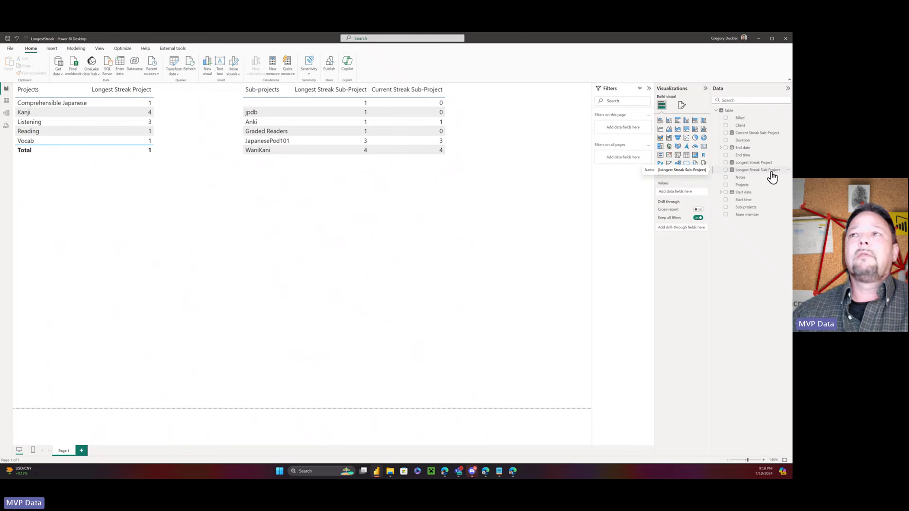
pyautogui.click(744, 163)
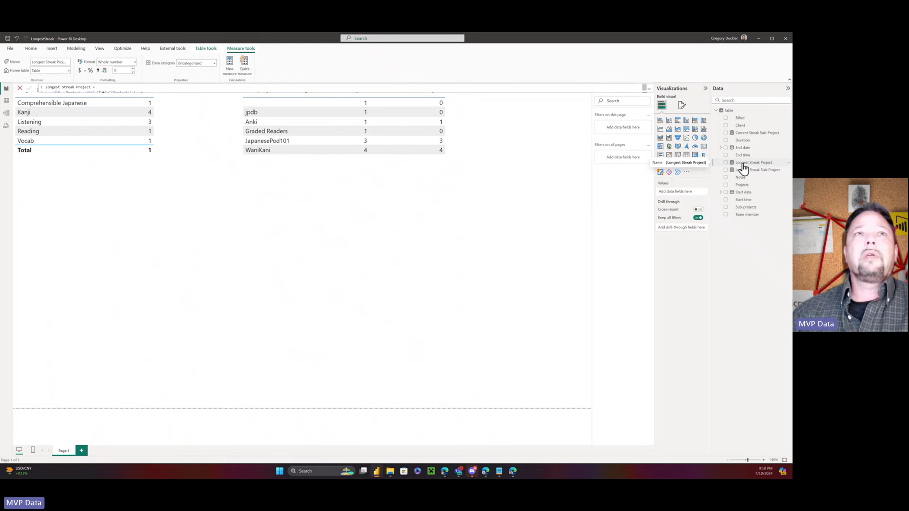
pyautogui.click(646, 89)
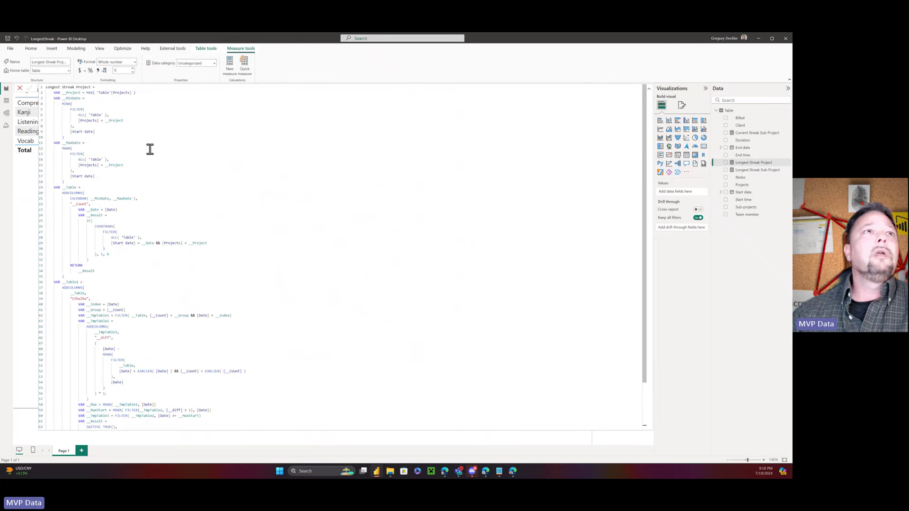
pyautogui.moveTo(86, 93); pyautogui.dragTo(135, 92)
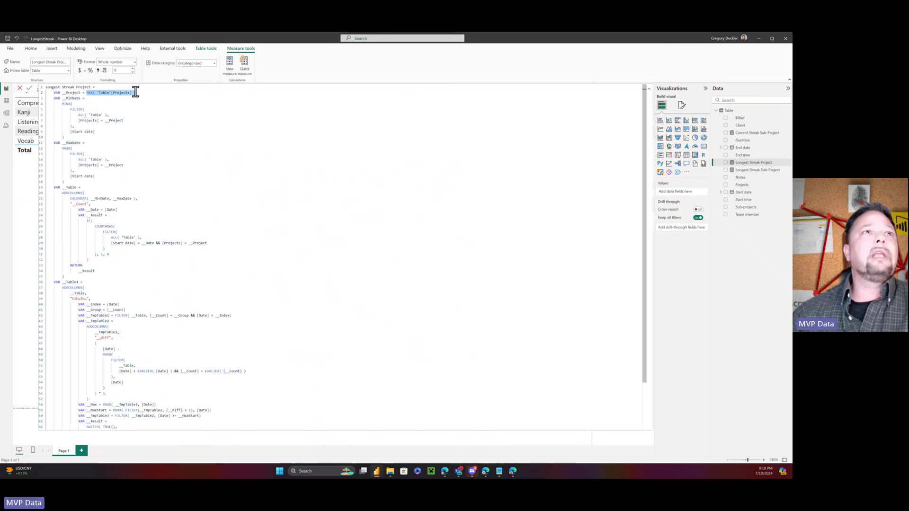
pyautogui.moveTo(78, 121); pyautogui.dragTo(124, 121)
pyautogui.moveTo(77, 165); pyautogui.dragTo(132, 165)
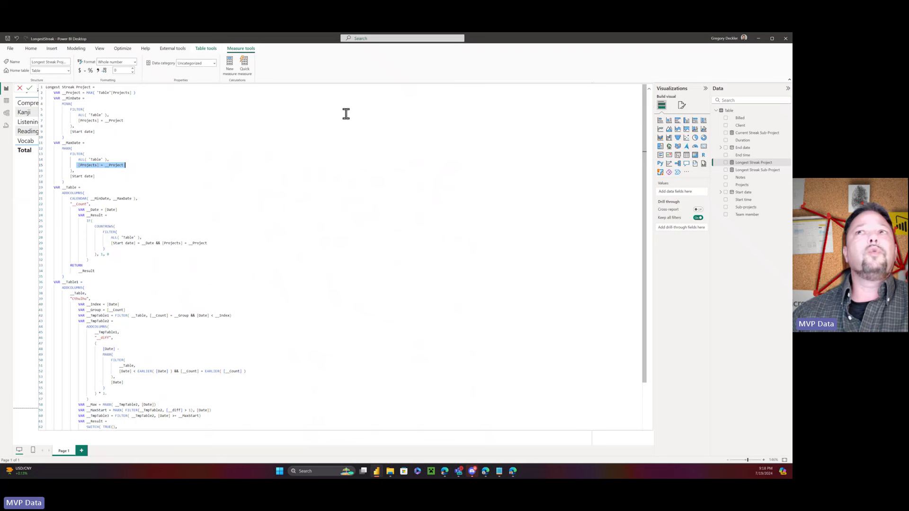
pyautogui.click(648, 92)
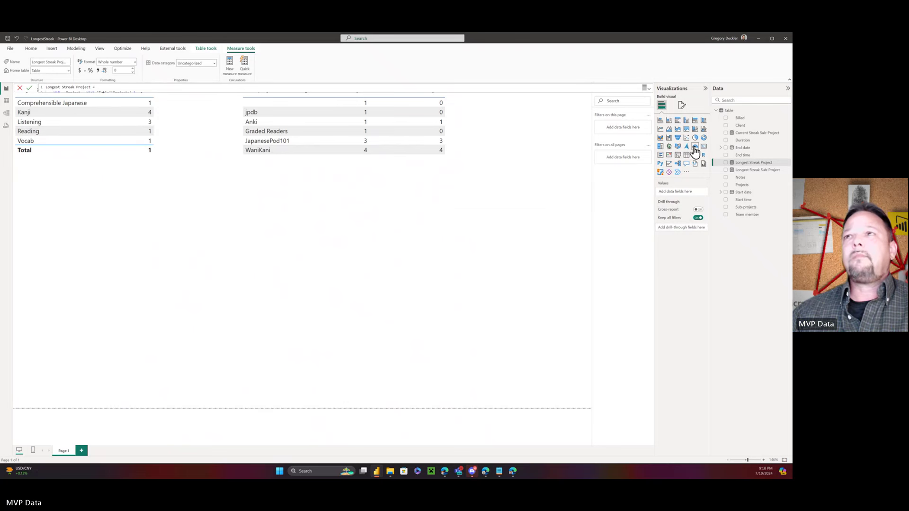
# Expand and examine the Current Streak Sub-Project formula, collapse it, and select the sub-projects table visual.
pyautogui.click(741, 134)
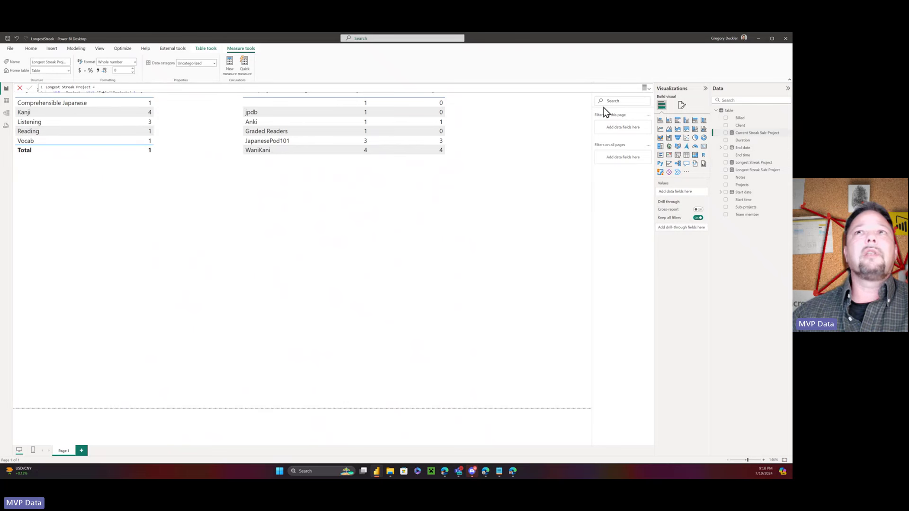
pyautogui.click(649, 89)
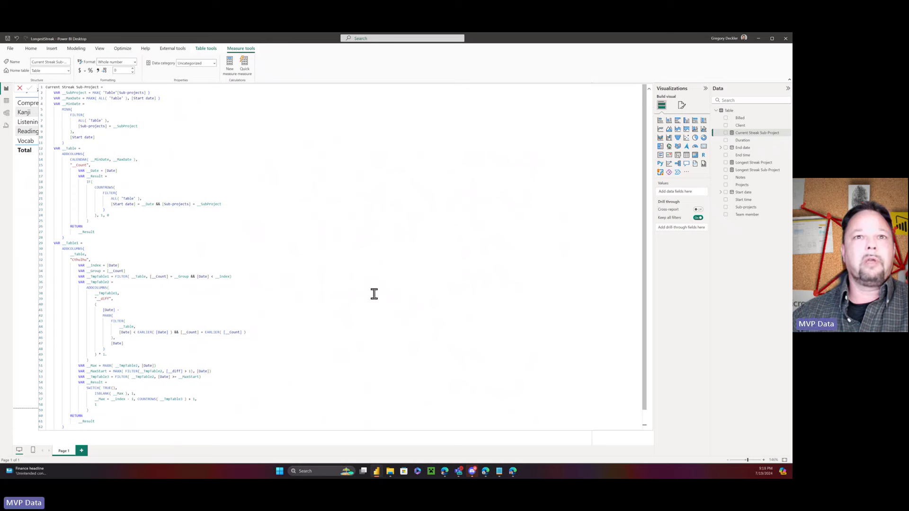
pyautogui.scroll(-2, 373, 293)
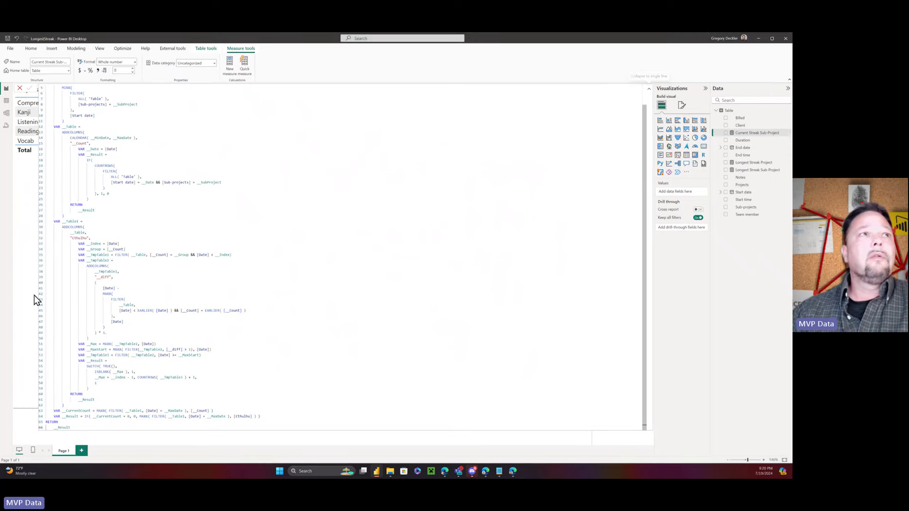
pyautogui.click(649, 89)
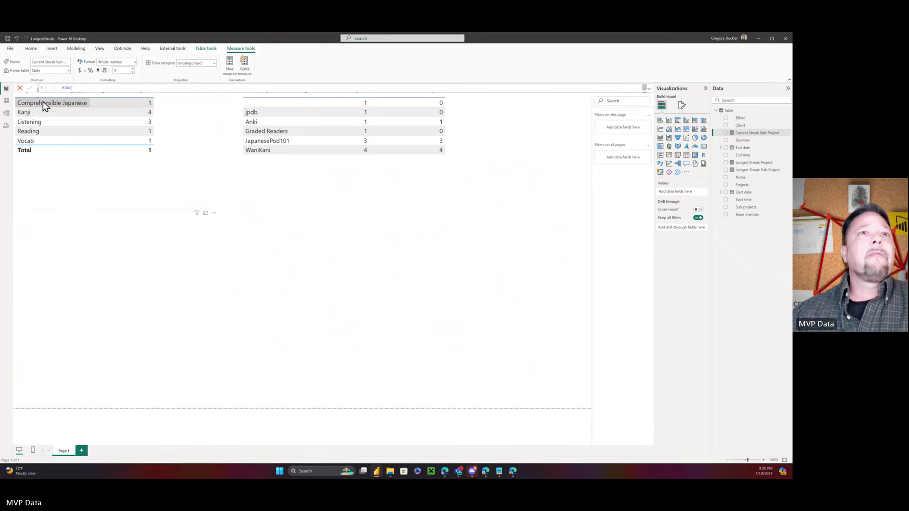
pyautogui.click(397, 204)
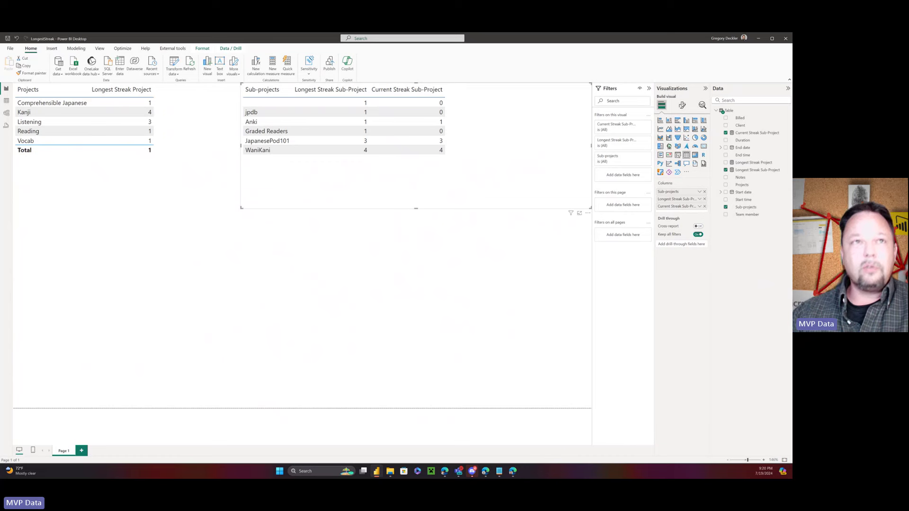
# Switch to the browser and show the imgflip "Then and Now" meme page.
pyautogui.hotkey('alt', 'Tab')
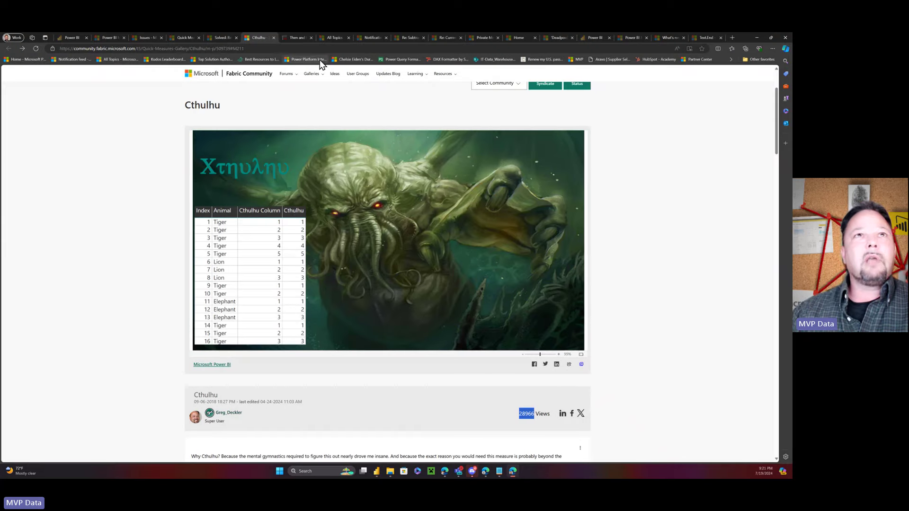
pyautogui.click(297, 38)
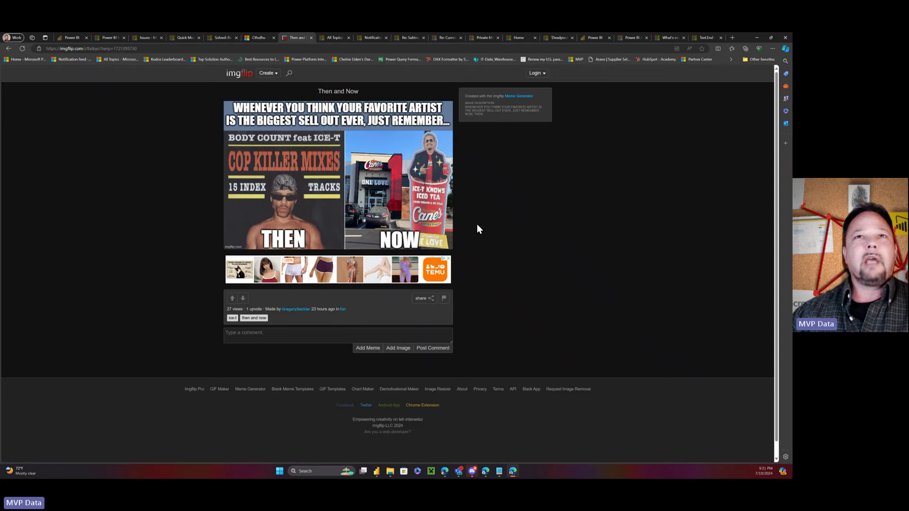